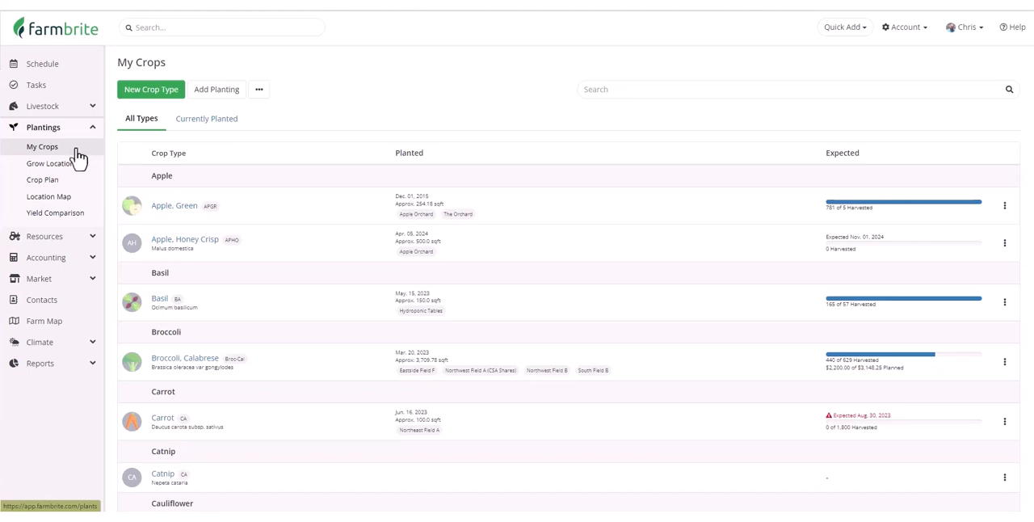
Start a new crop type and browse the plant types available for it.
{"action": "left_click", "coordinate": [153, 105]}
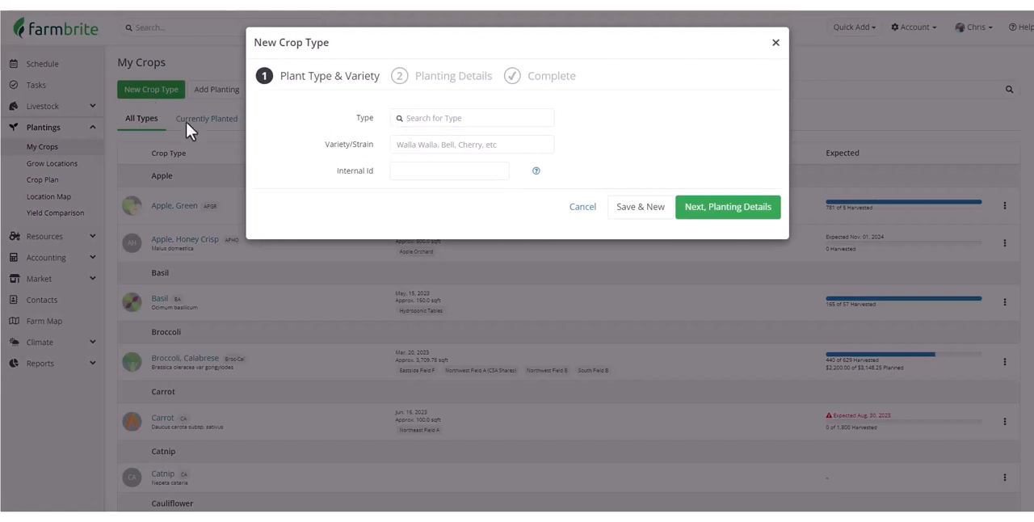
{"action": "left_click", "coordinate": [433, 123]}
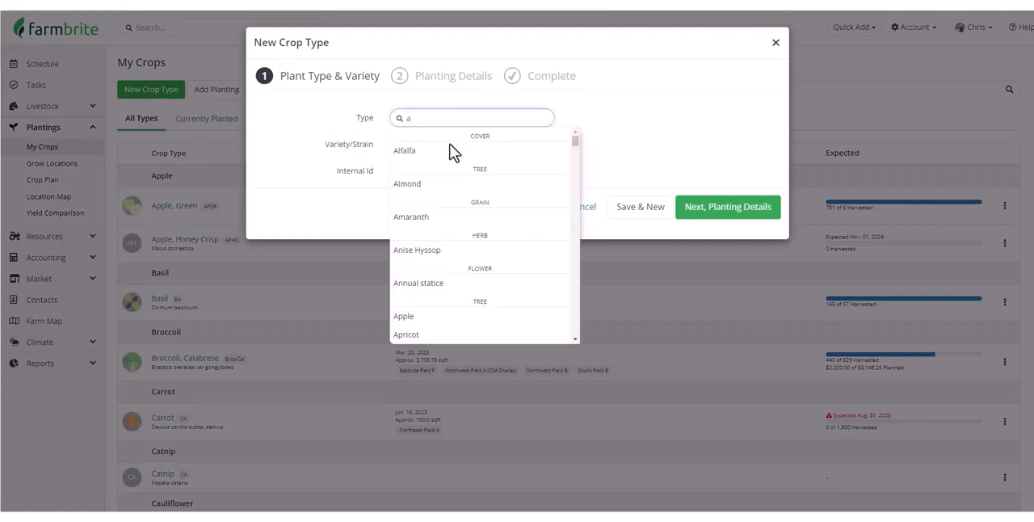
{"action": "left_click", "coordinate": [455, 156]}
{"action": "scroll", "coordinate": [454, 156], "scroll_direction": "down", "scroll_amount": 5}
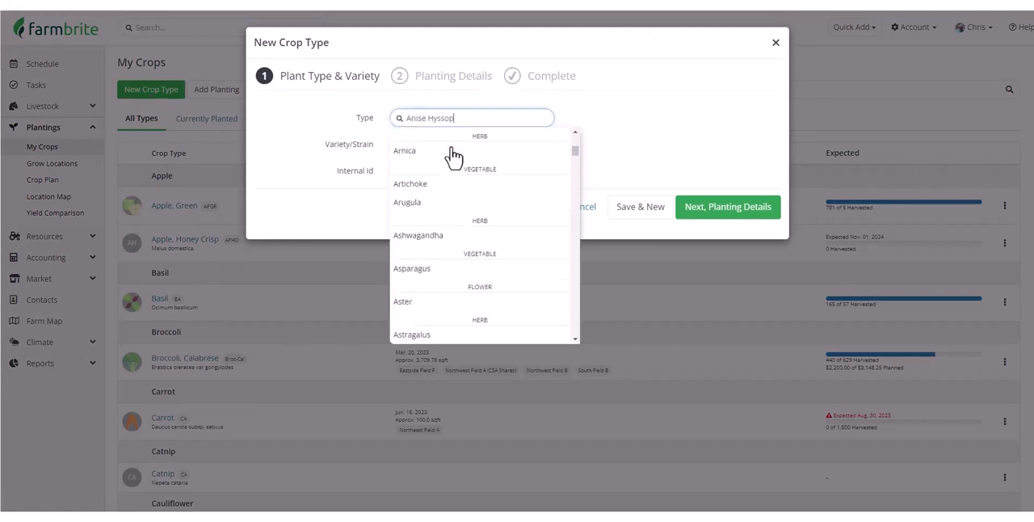
{"action": "scroll", "coordinate": [454, 157], "scroll_direction": "down", "scroll_amount": 4}
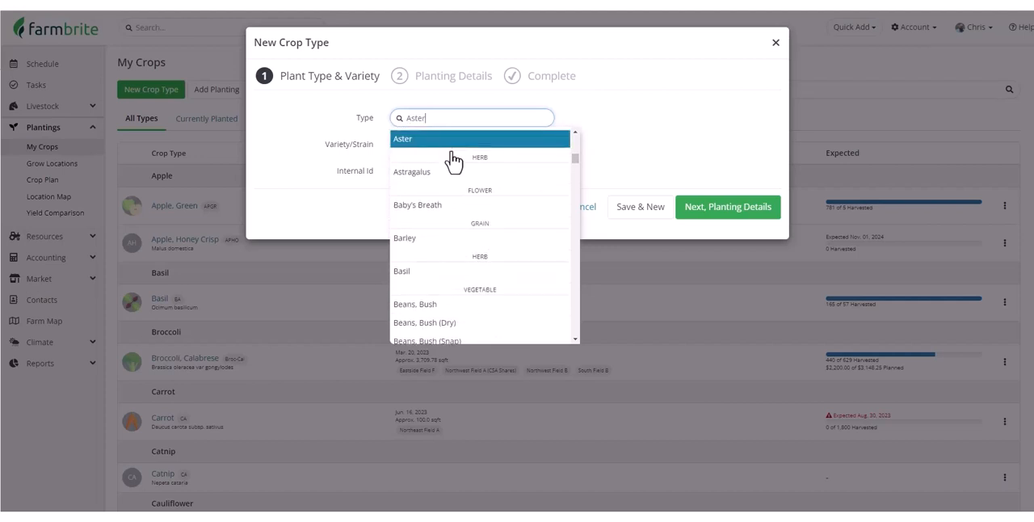
{"action": "scroll", "coordinate": [454, 179], "scroll_direction": "down", "scroll_amount": 5}
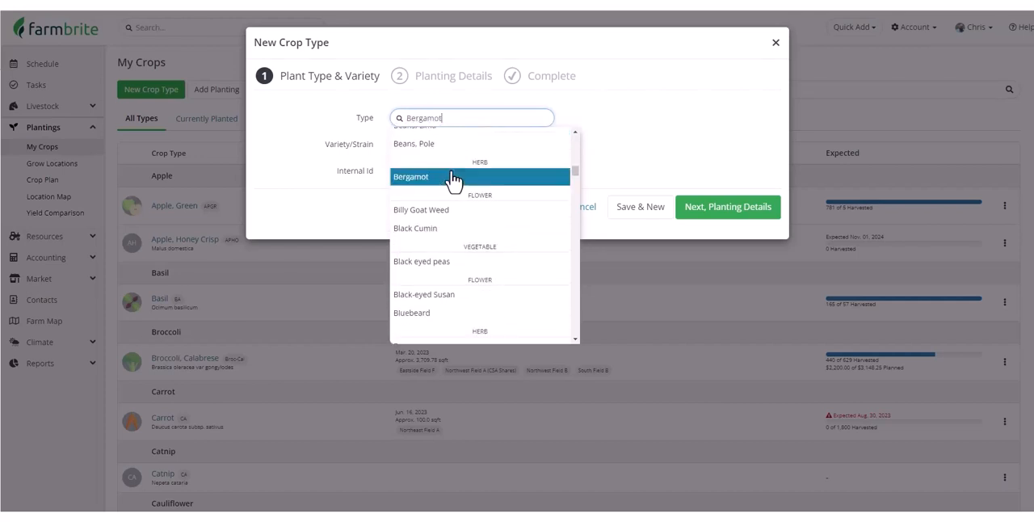
{"action": "scroll", "coordinate": [454, 180], "scroll_direction": "down", "scroll_amount": 3}
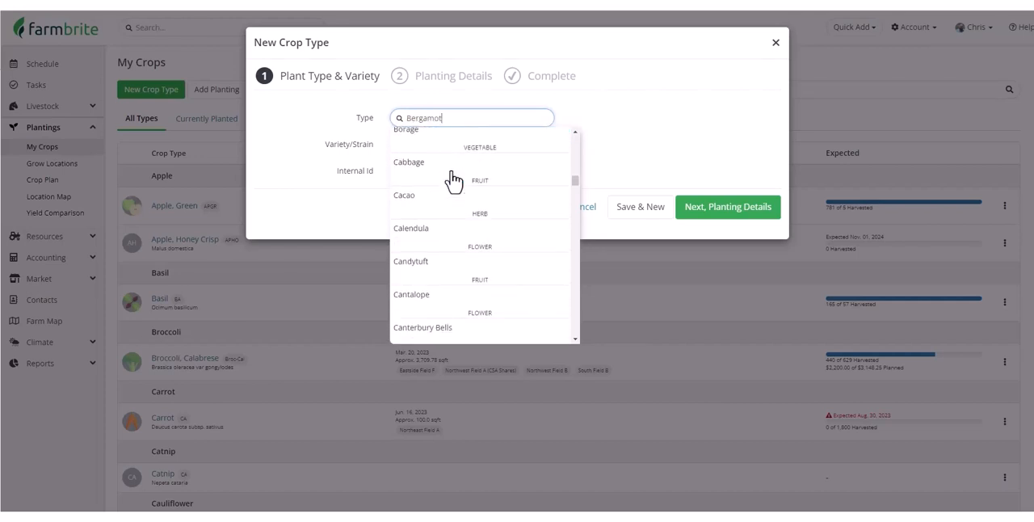
{"action": "scroll", "coordinate": [454, 179], "scroll_direction": "down", "scroll_amount": 5}
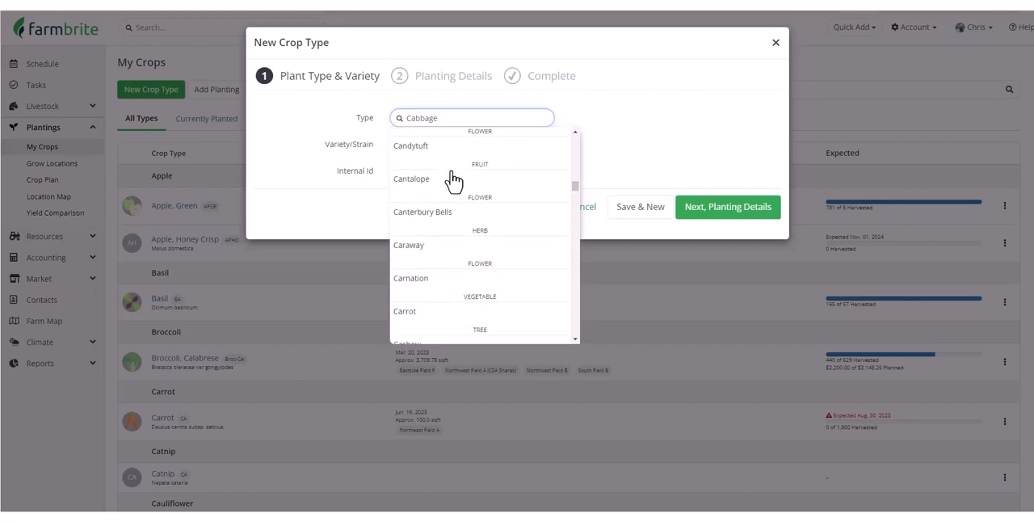
{"action": "scroll", "coordinate": [454, 179], "scroll_direction": "down", "scroll_amount": 5}
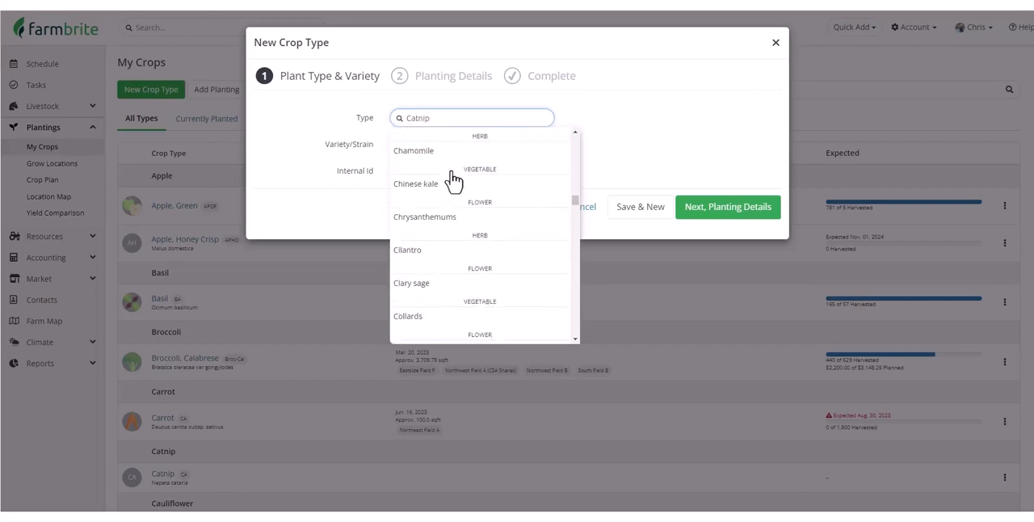
{"action": "scroll", "coordinate": [454, 179], "scroll_direction": "down", "scroll_amount": 2}
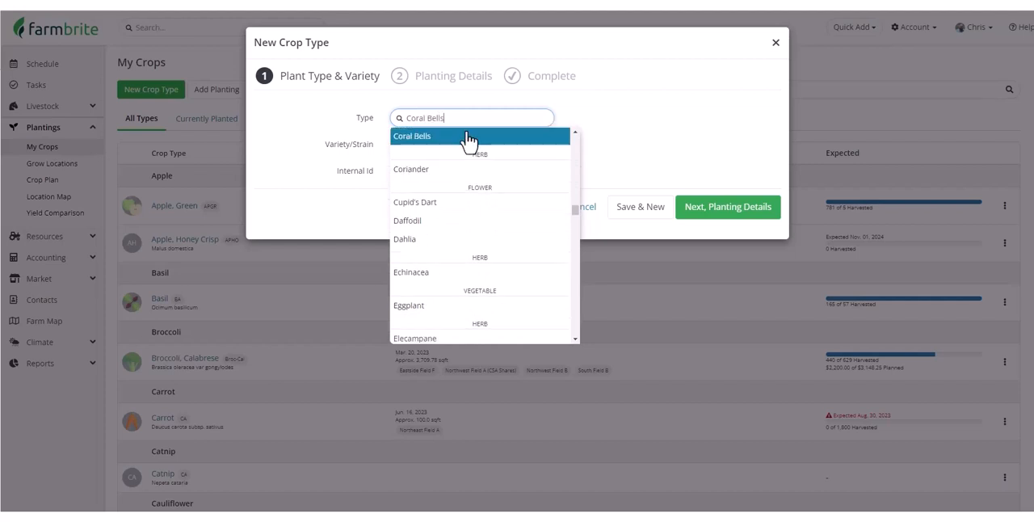
Clear the type search and choose Peppers (Hot) as the crop type.
{"action": "key", "text": "BackSpace"}
{"action": "key", "text": "BackSpace"}
{"action": "key", "text": "BackSpace"}
{"action": "key", "text": "BackSpace"}
{"action": "key", "text": "BackSpace"}
{"action": "key", "text": "BackSpace"}
{"action": "key", "text": "BackSpace"}
{"action": "key", "text": "BackSpace"}
{"action": "key", "text": "BackSpace"}
{"action": "key", "text": "BackSpace"}
{"action": "key", "text": "BackSpace"}
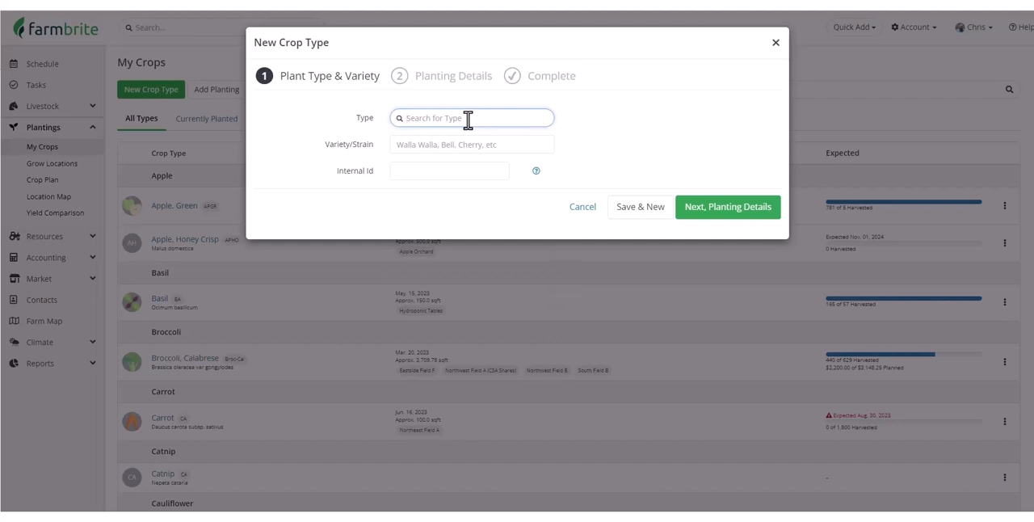
{"action": "type", "text": "pepp"}
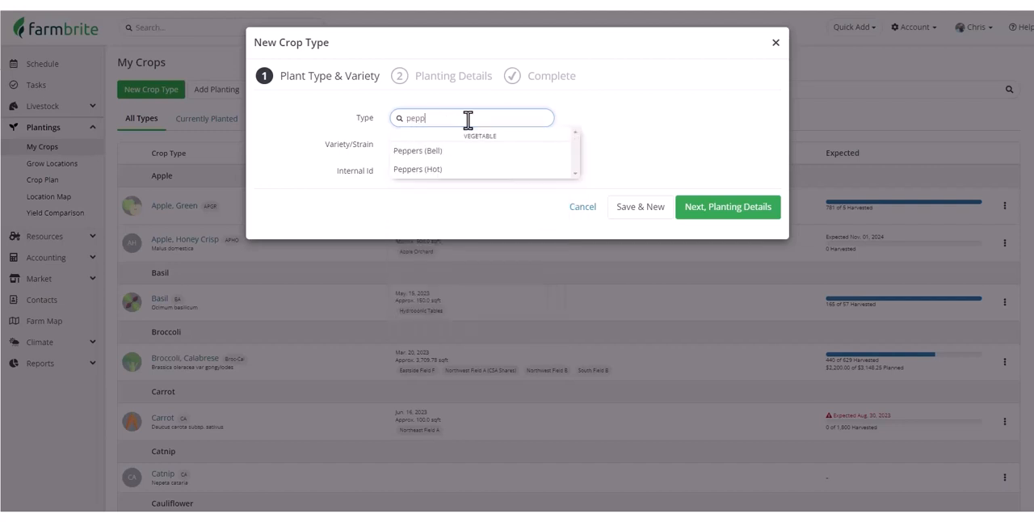
{"action": "left_click", "coordinate": [464, 166]}
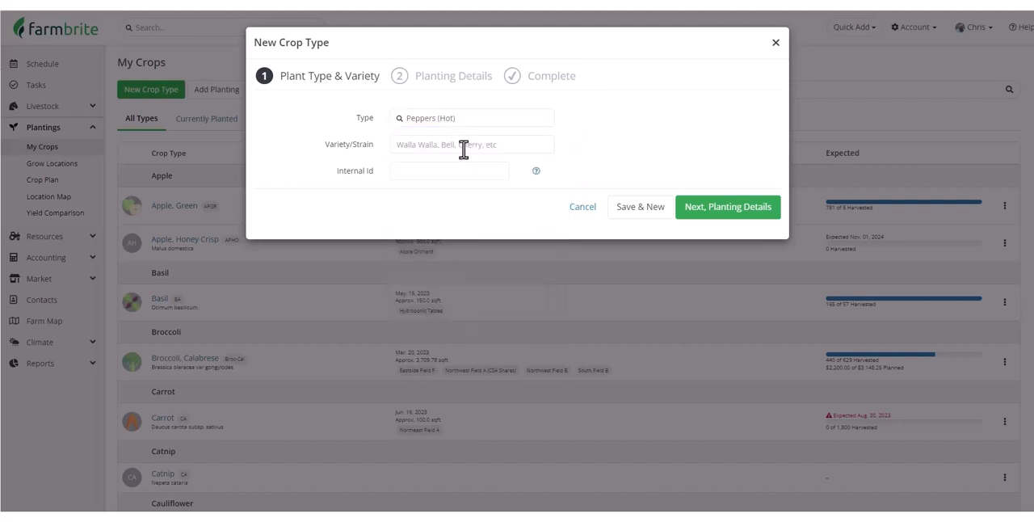
Set the variety to Hatch Green Chili and continue to the planting details.
{"action": "left_click", "coordinate": [463, 150]}
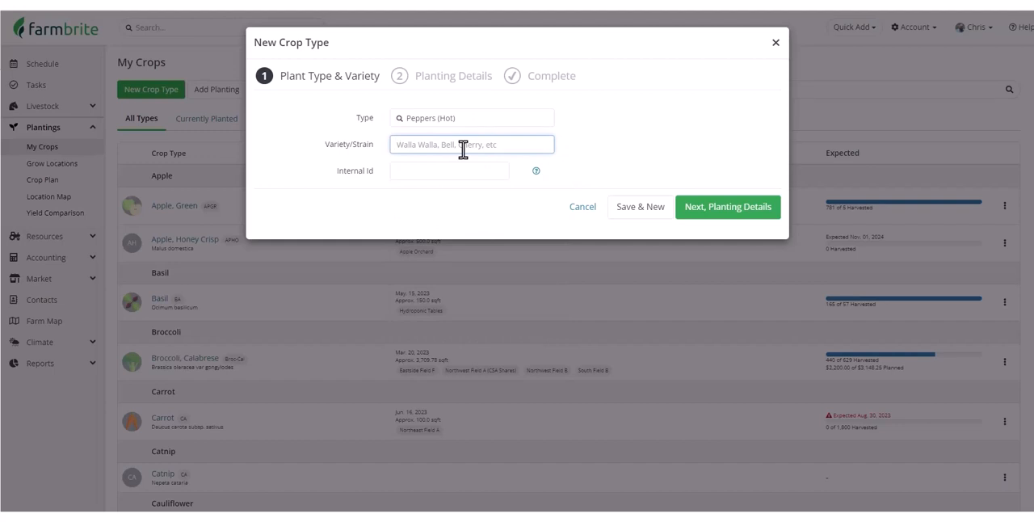
{"action": "type", "text": "Hatch Green Chili"}
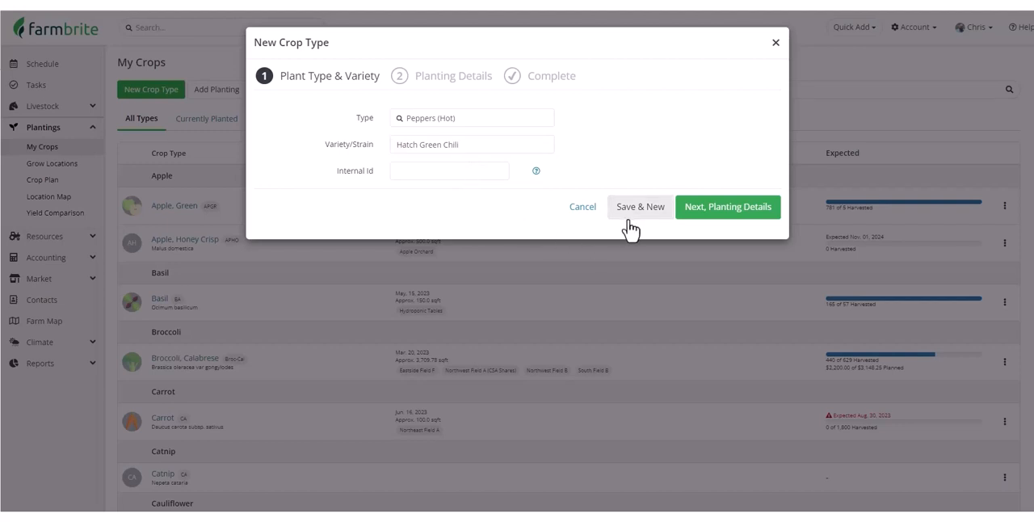
{"action": "left_click", "coordinate": [693, 212]}
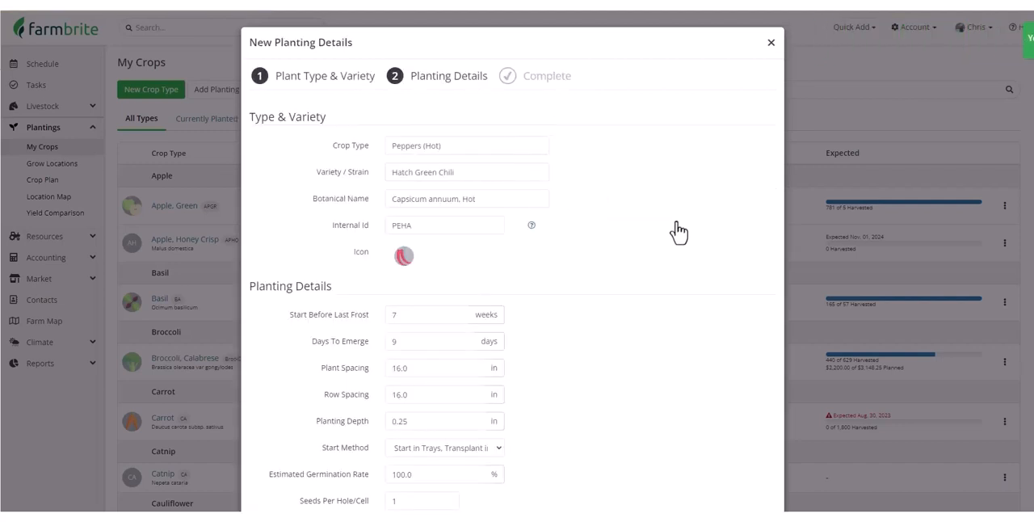
Review the prefilled planting and harvest details and the account's average frost date settings.
{"action": "scroll", "coordinate": [668, 235], "scroll_direction": "down", "scroll_amount": 1}
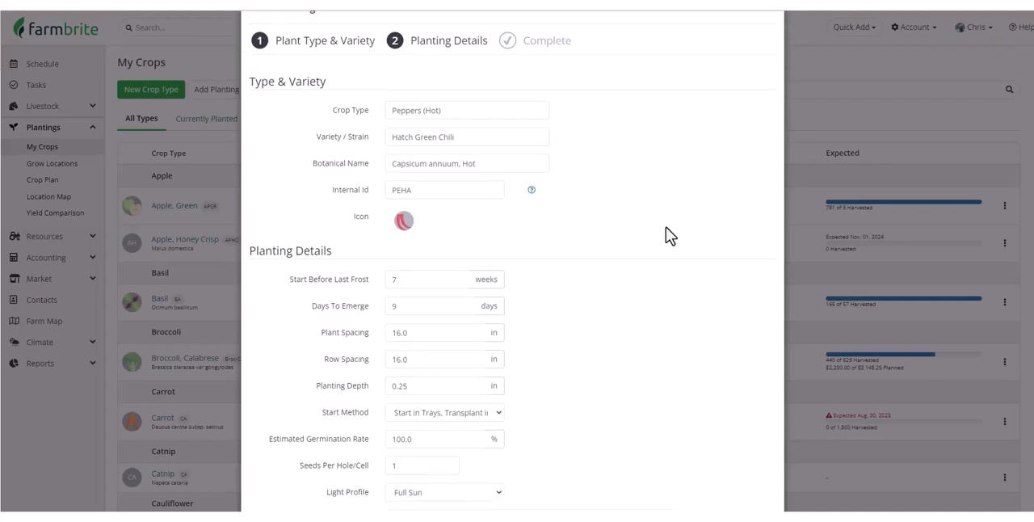
{"action": "scroll", "coordinate": [668, 235], "scroll_direction": "down", "scroll_amount": 2}
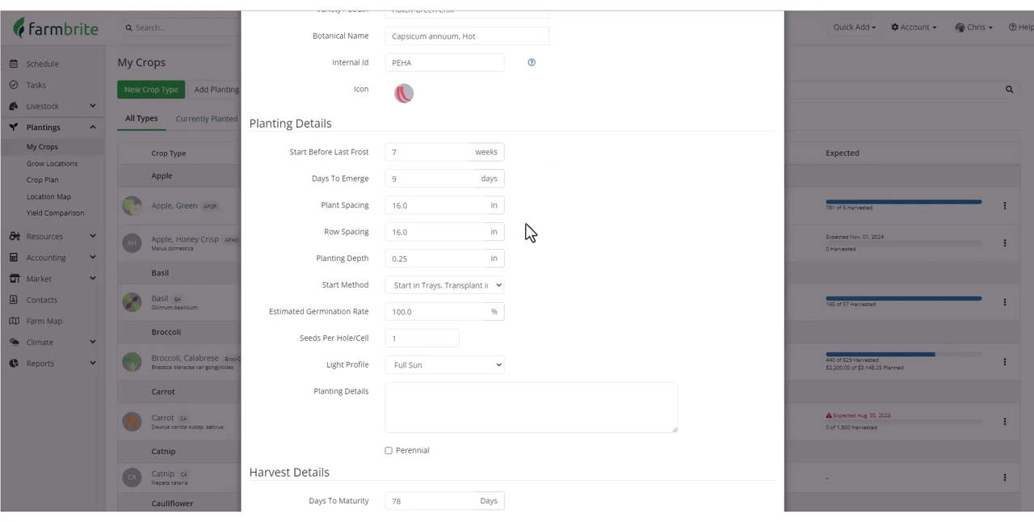
{"action": "scroll", "coordinate": [531, 242], "scroll_direction": "down", "scroll_amount": 3}
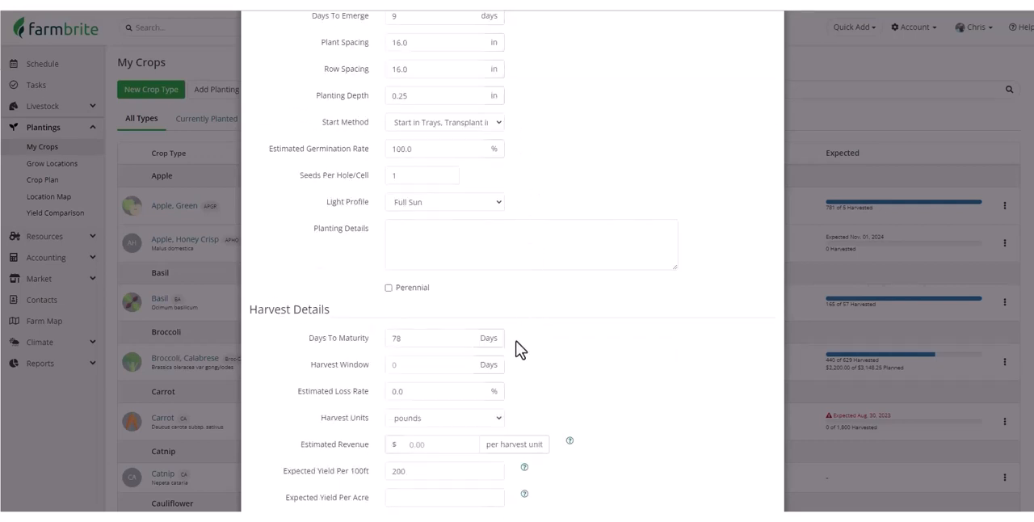
{"action": "scroll", "coordinate": [517, 349], "scroll_direction": "up", "scroll_amount": 3}
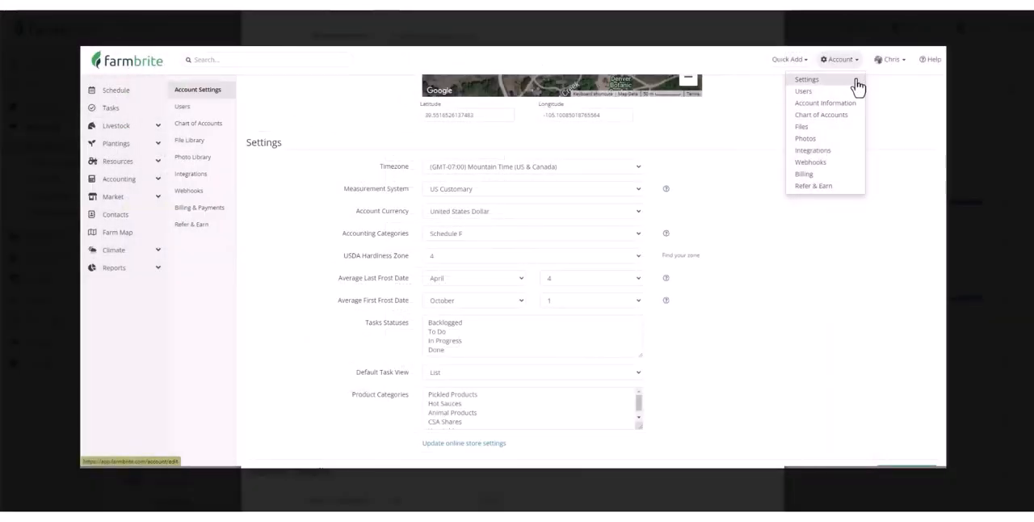
{"action": "left_click", "coordinate": [874, 80]}
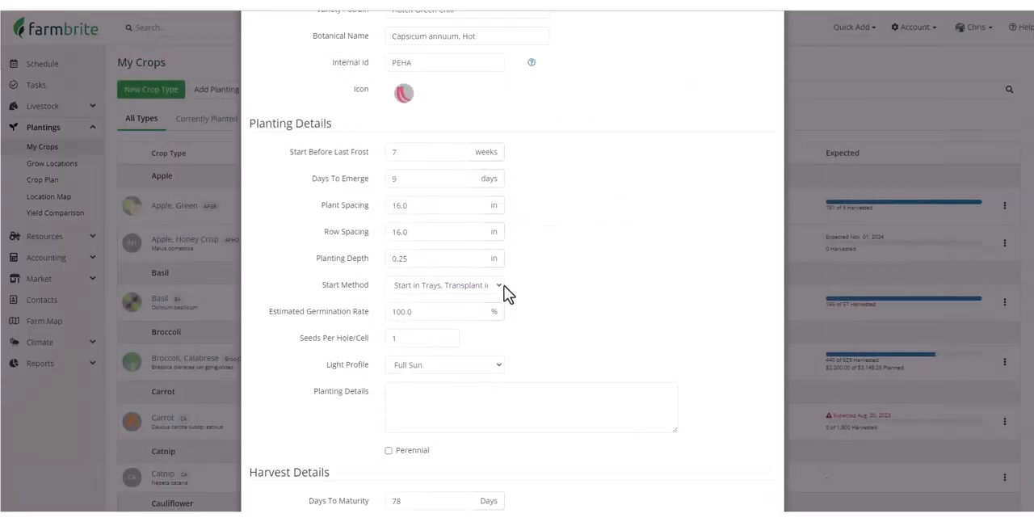
Choose Start in Trays, Transplant in Ground as the start method and pounds as the harvest units.
{"action": "left_click", "coordinate": [499, 286]}
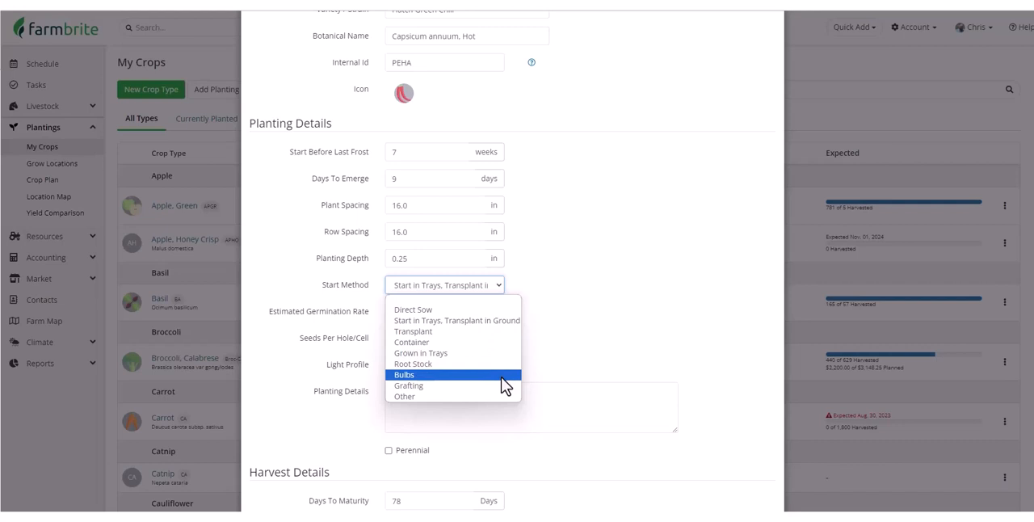
{"action": "left_click", "coordinate": [509, 322]}
{"action": "scroll", "coordinate": [515, 328], "scroll_direction": "down", "scroll_amount": 2}
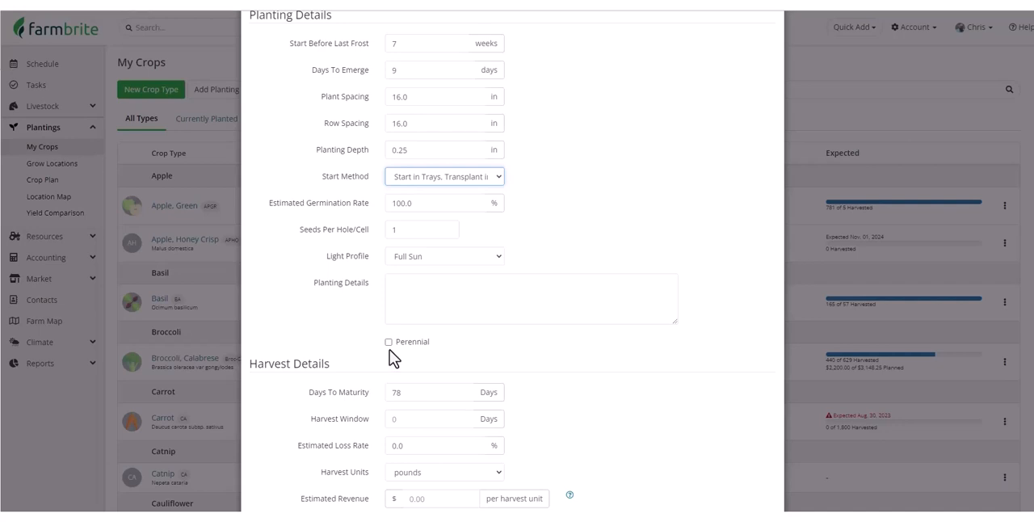
{"action": "scroll", "coordinate": [379, 359], "scroll_direction": "down", "scroll_amount": 3}
{"action": "left_click", "coordinate": [420, 348]}
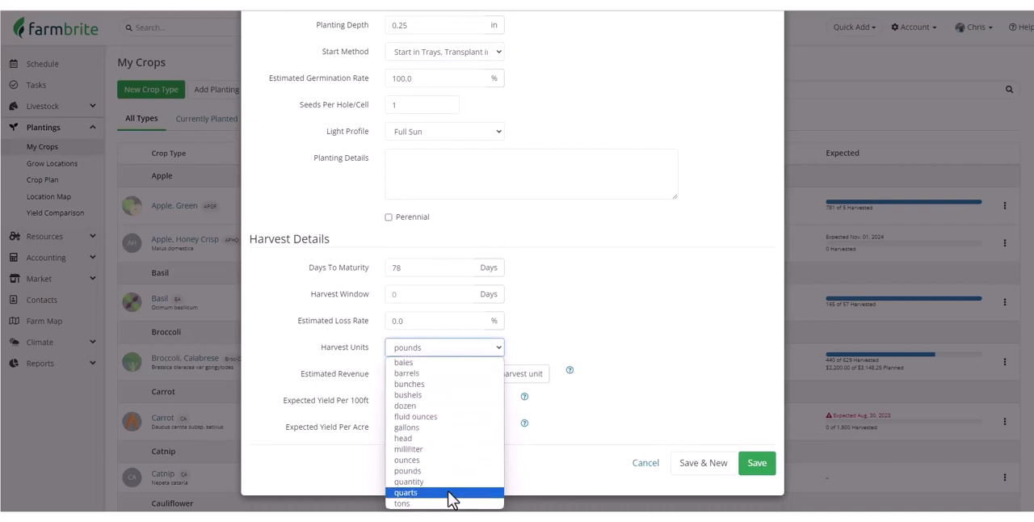
{"action": "left_click", "coordinate": [452, 470]}
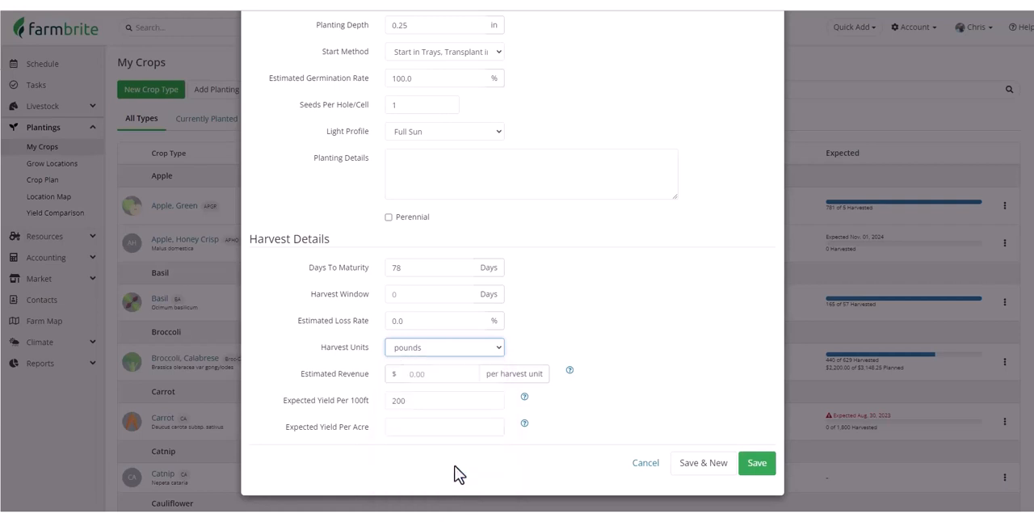
Set the estimated revenue to $2.50 per harvest unit and save the new crop type.
{"action": "left_click", "coordinate": [447, 375]}
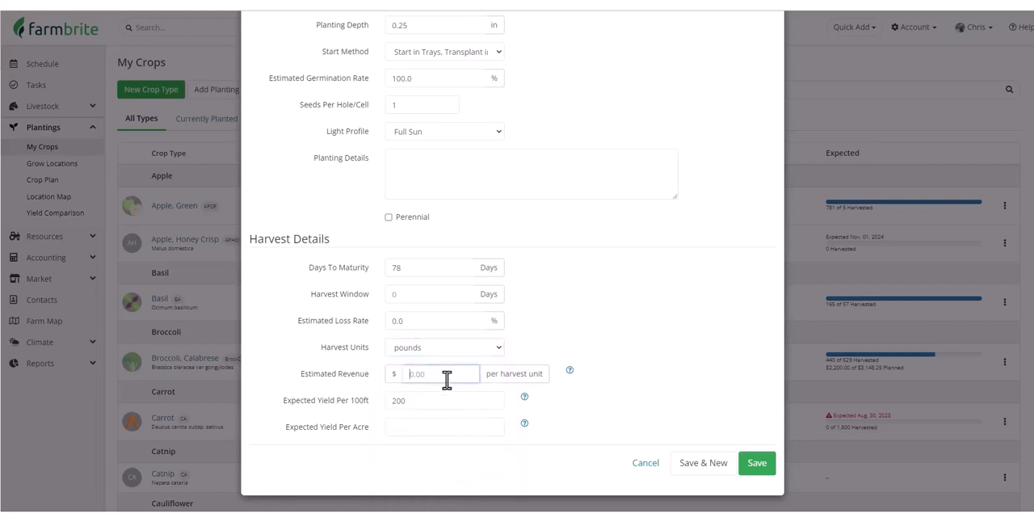
{"action": "type", "text": "2.50"}
{"action": "left_click", "coordinate": [759, 463]}
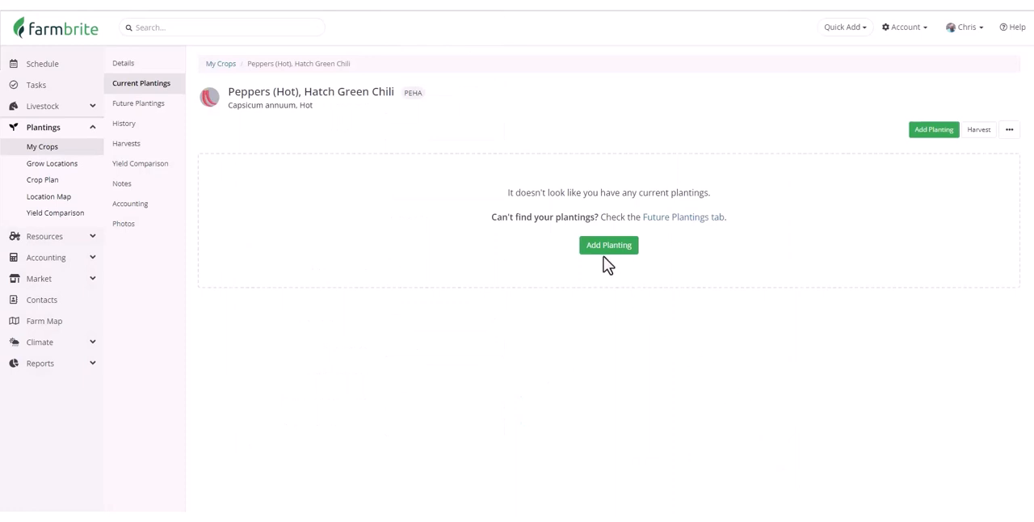
Open the details of the Hatch Green Chili crop and review its variety, planting and harvest information.
{"action": "left_click", "coordinate": [152, 67]}
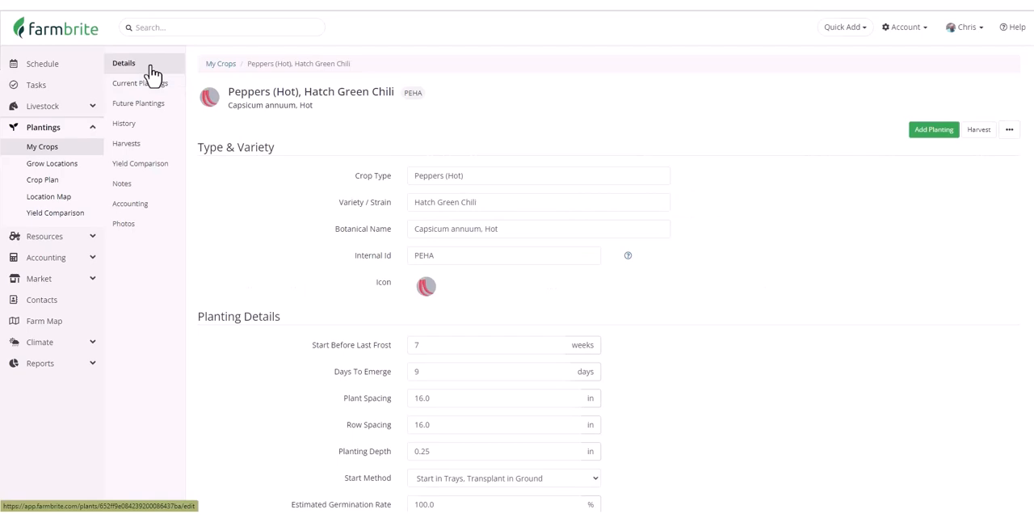
{"action": "scroll", "coordinate": [286, 185], "scroll_direction": "down", "scroll_amount": 3}
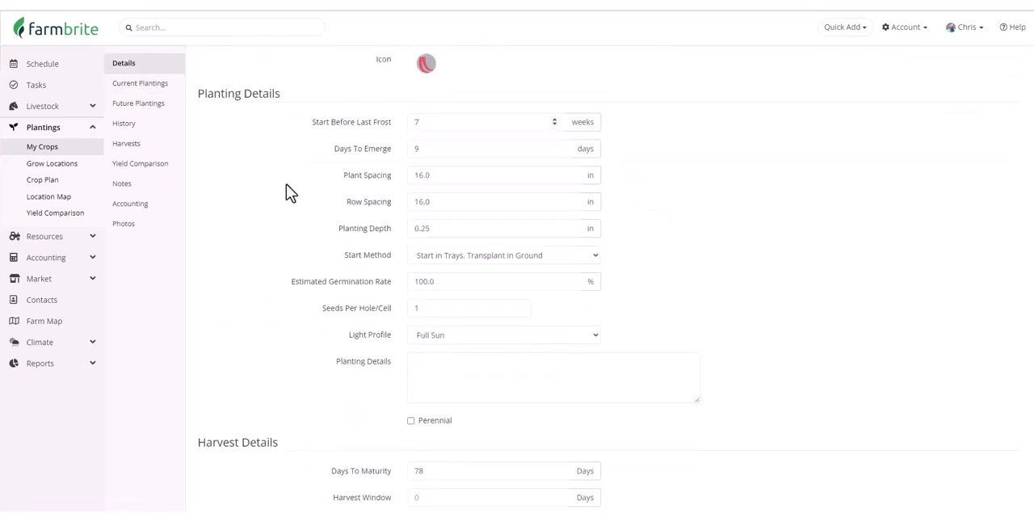
{"action": "scroll", "coordinate": [286, 184], "scroll_direction": "down", "scroll_amount": 3}
{"action": "scroll", "coordinate": [286, 192], "scroll_direction": "up", "scroll_amount": 4}
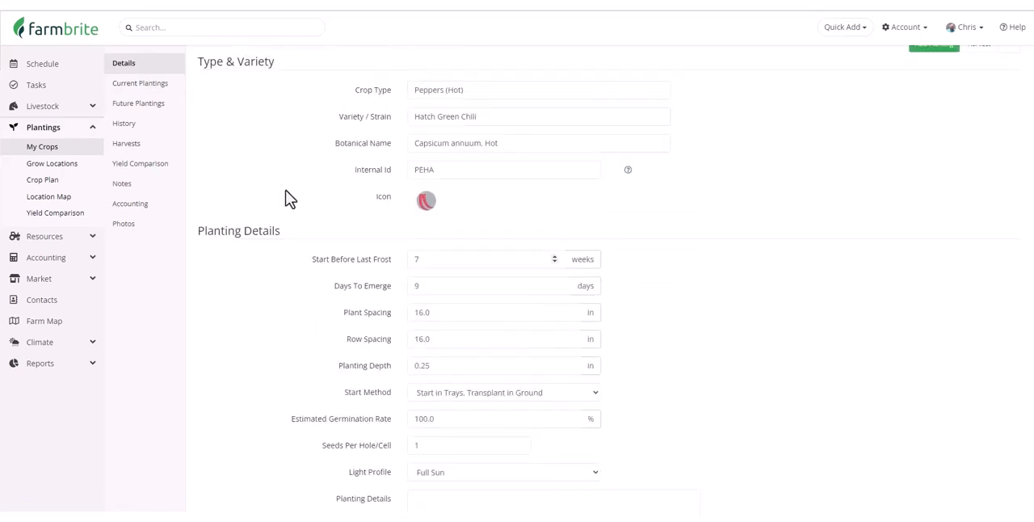